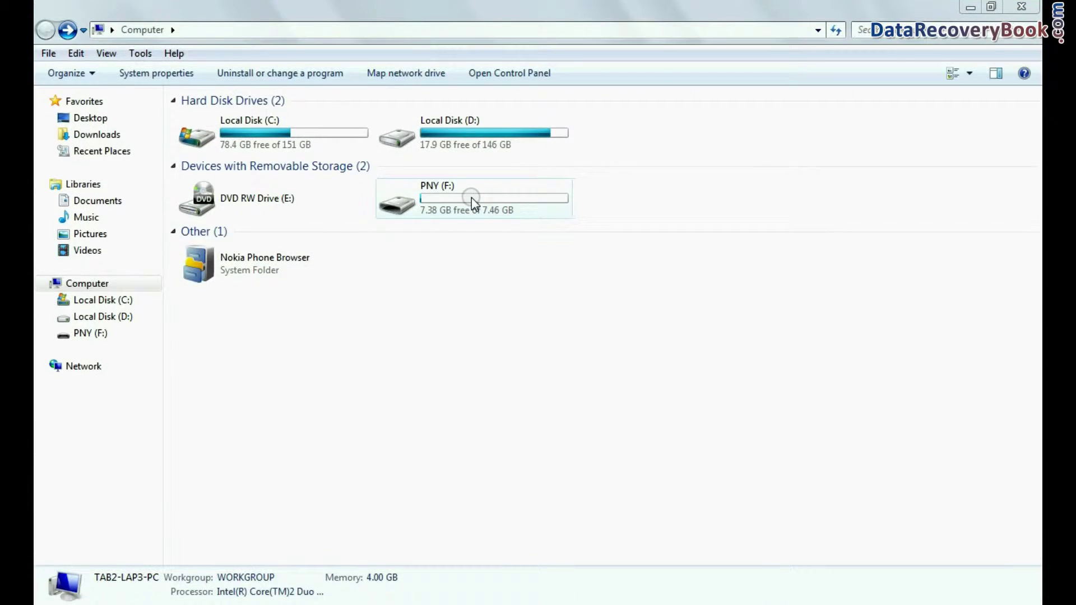
Open PNY (F:), select all five folders and delete them.
double_click(472, 198)
key(ctrl+a)
right_click(244, 178)
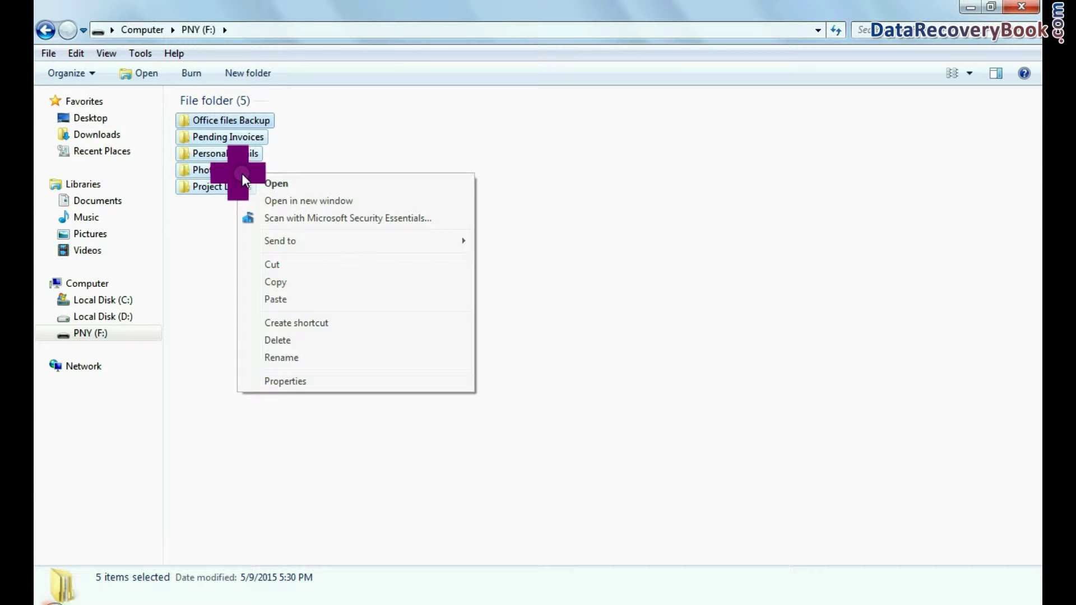
click(277, 340)
click(574, 328)
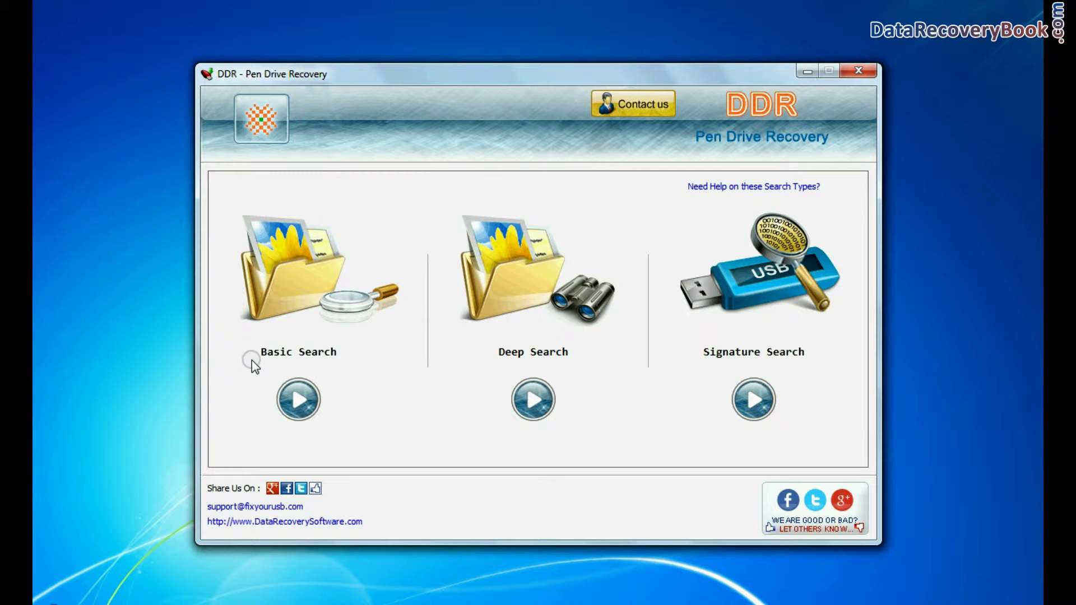
Run a Basic Search on the removable USB disk's partition.
click(299, 400)
click(398, 274)
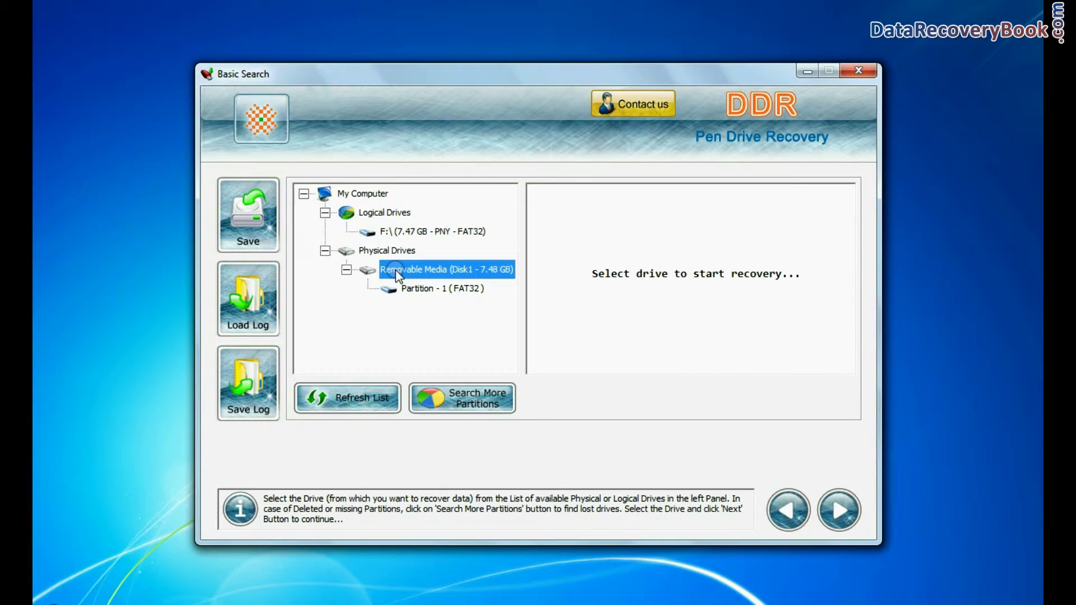
click(420, 287)
click(840, 509)
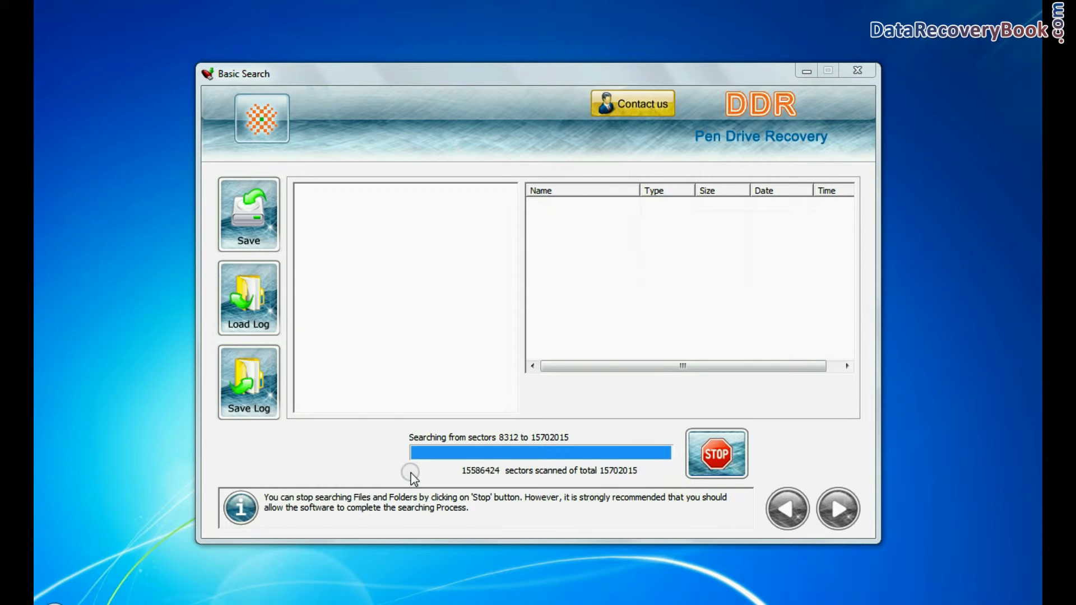
Browse Account_Info, Employee_Details, Pending Invoices, Purchase order Templates and Picnic Photos results.
click(416, 236)
click(423, 256)
click(325, 277)
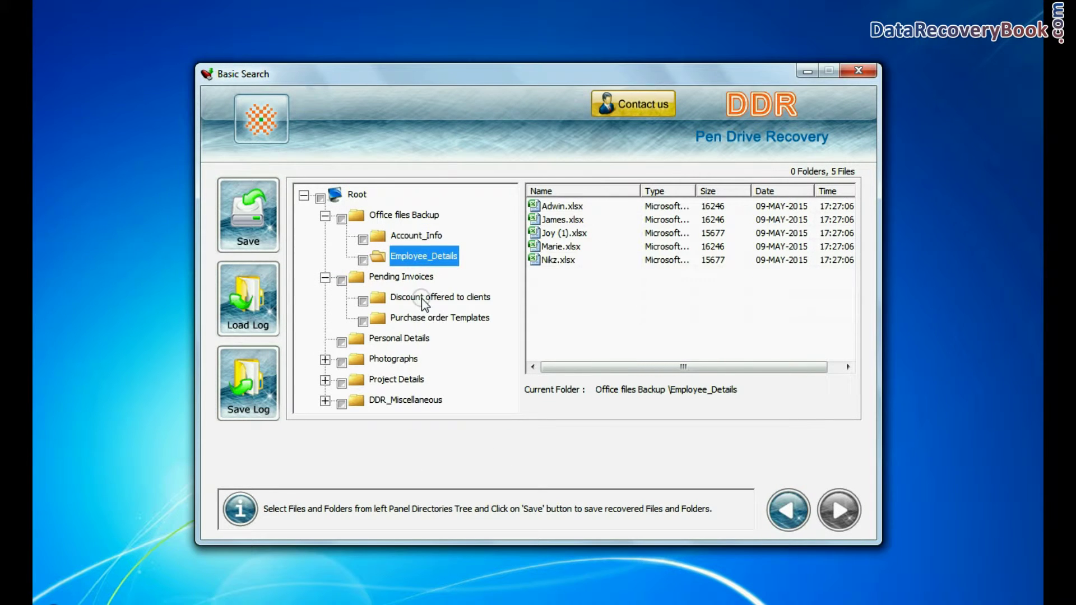
click(439, 317)
click(325, 359)
click(415, 399)
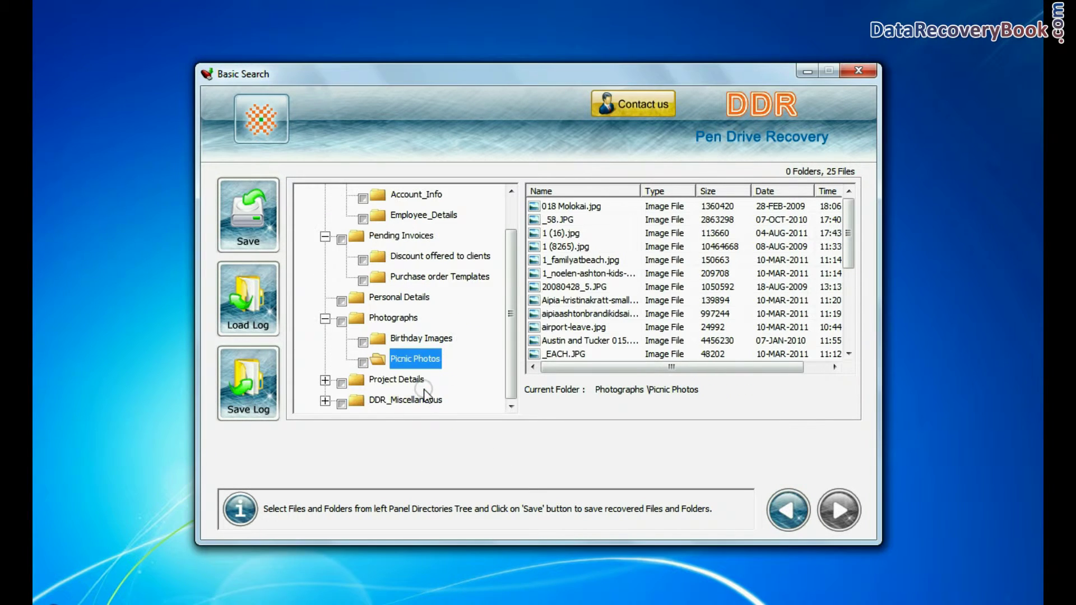
click(326, 380)
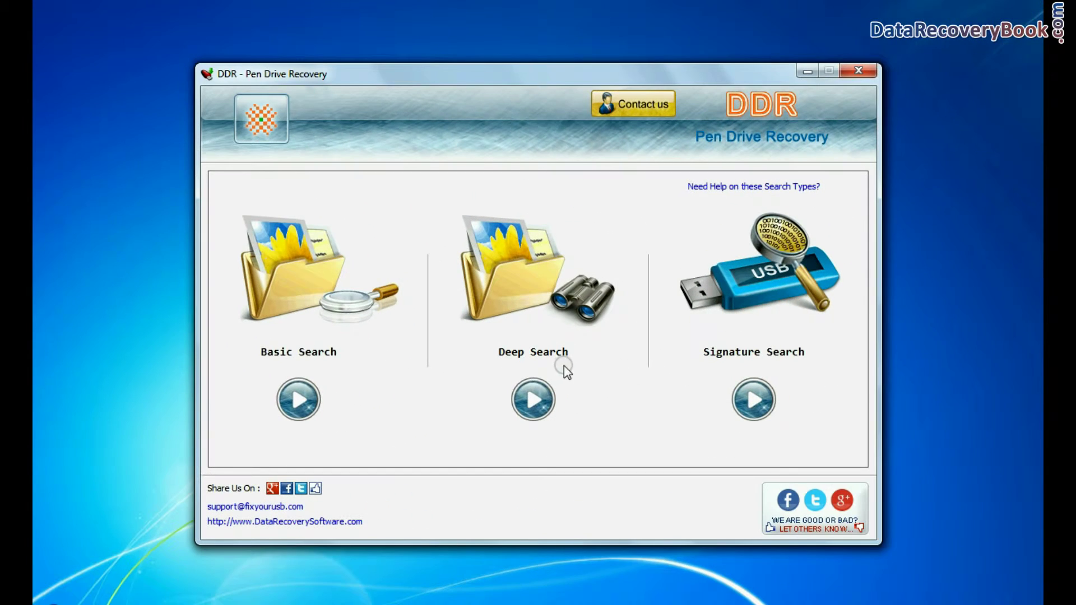
Run a Deep Search on the USB disk's Partition - 1 with FAT32 file system.
click(535, 397)
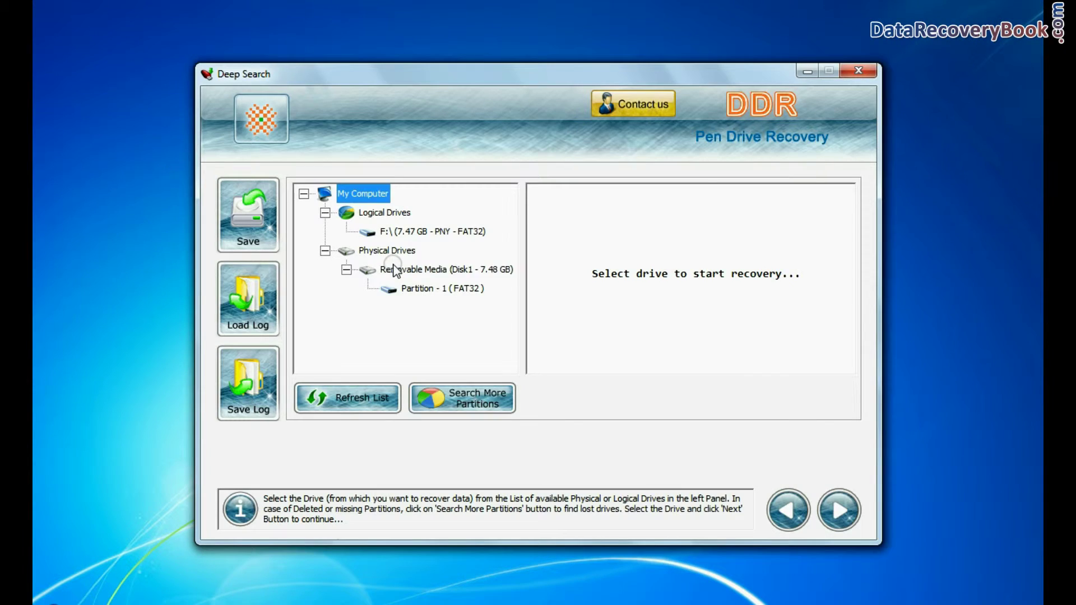
click(395, 271)
click(421, 290)
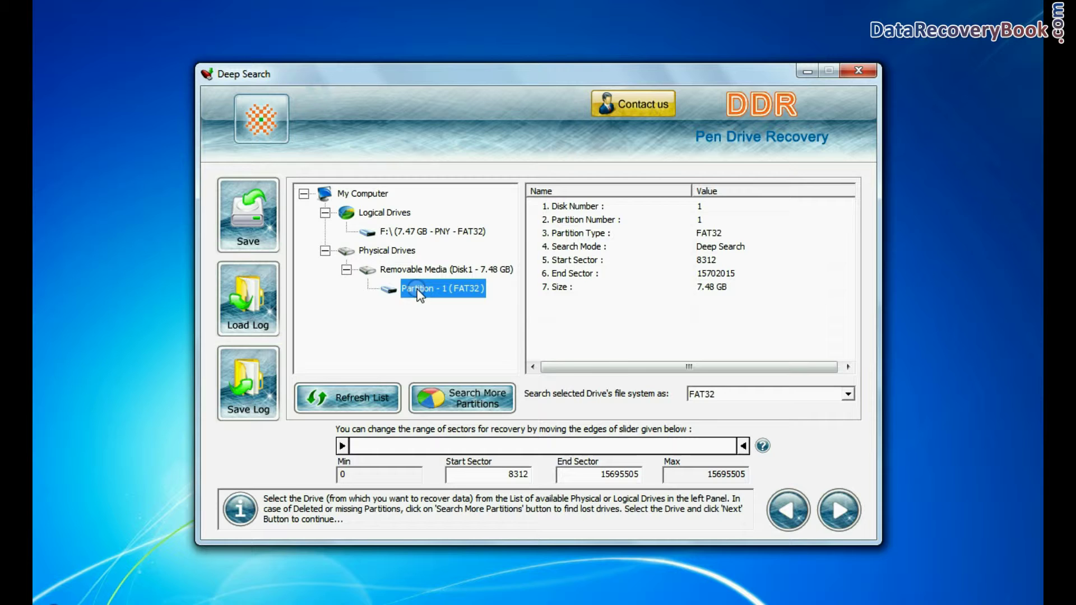
click(847, 394)
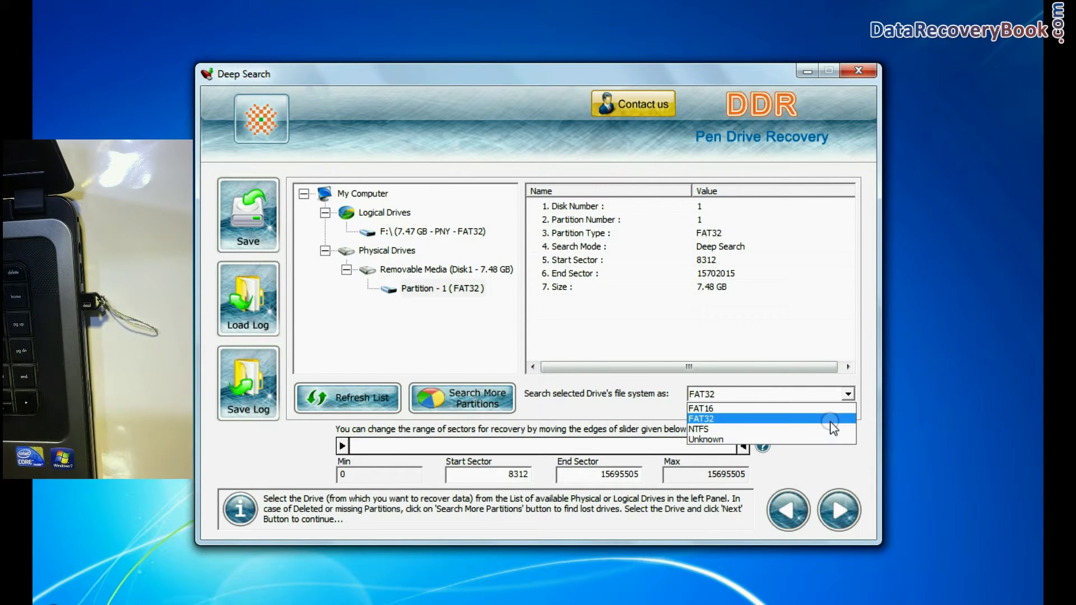
click(831, 422)
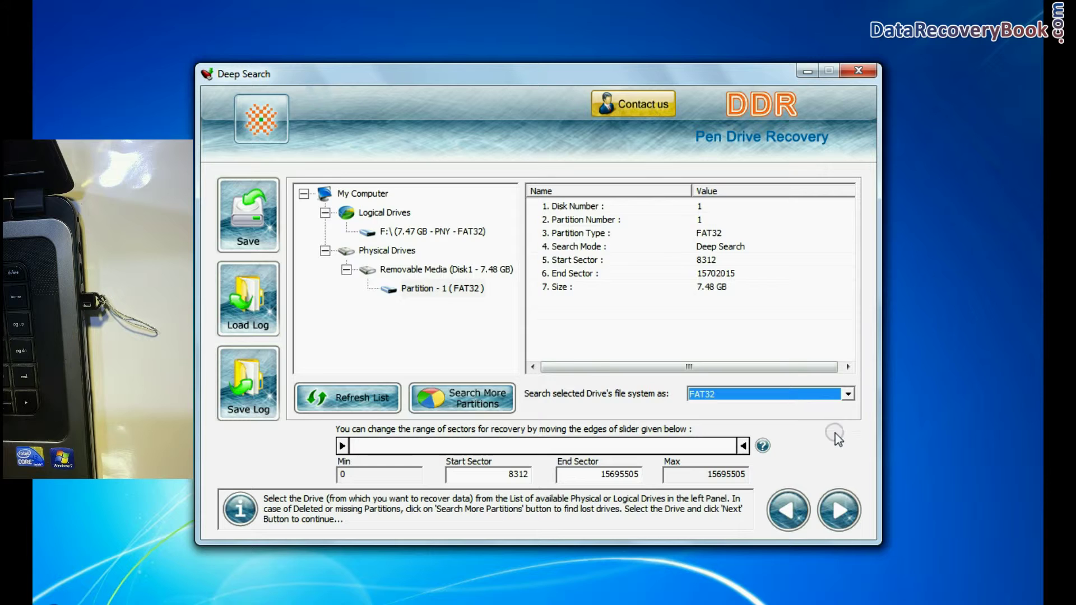
click(840, 511)
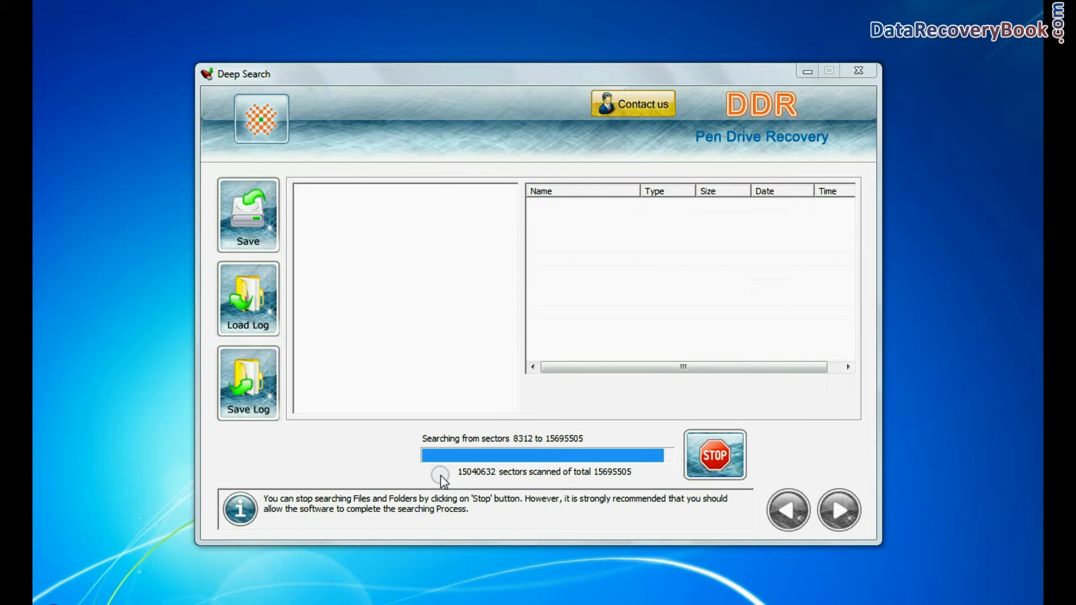
Browse the recovered folders, including Photographs and Project Details, then tick Root to mark everything.
click(406, 235)
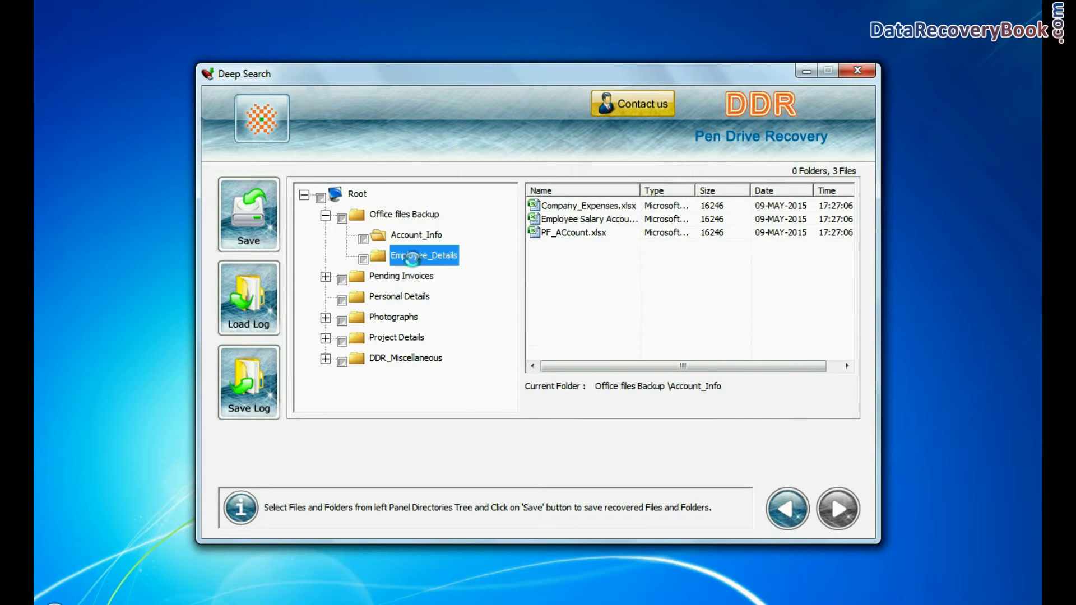
click(424, 255)
click(326, 276)
click(440, 296)
click(440, 317)
click(325, 358)
click(421, 379)
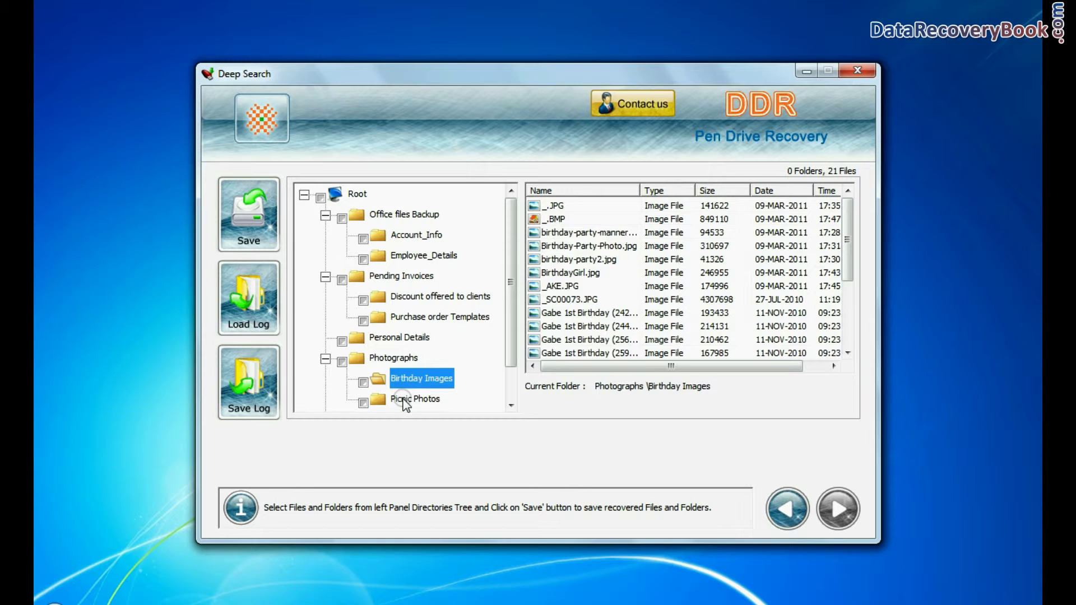
click(416, 400)
scroll(415, 379, down, 3)
click(345, 358)
click(420, 378)
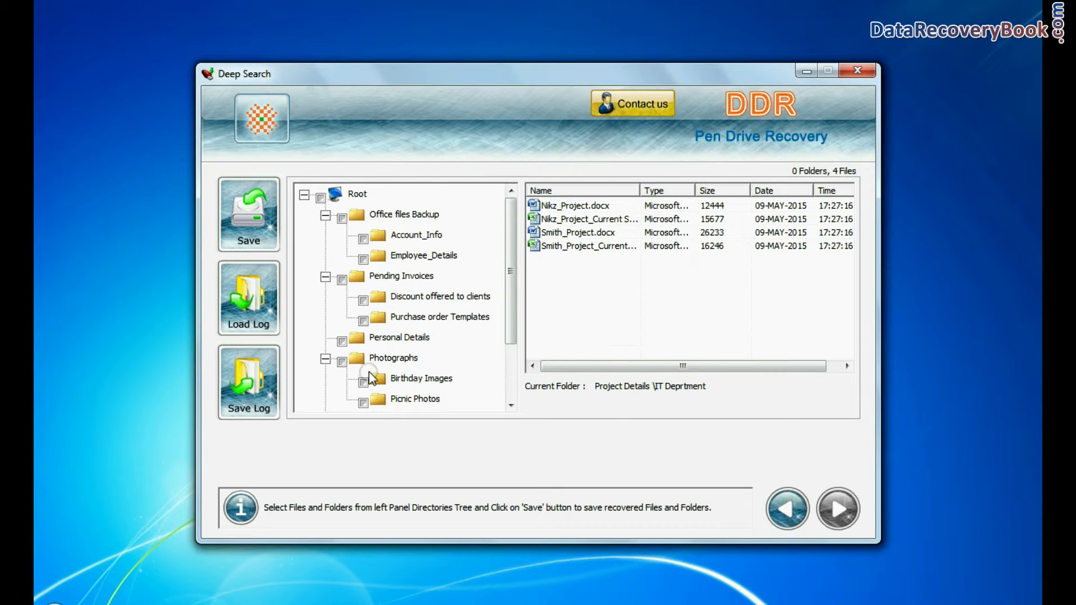
click(320, 195)
Save all marked deep-search files to D:\Recovered Data.
click(249, 224)
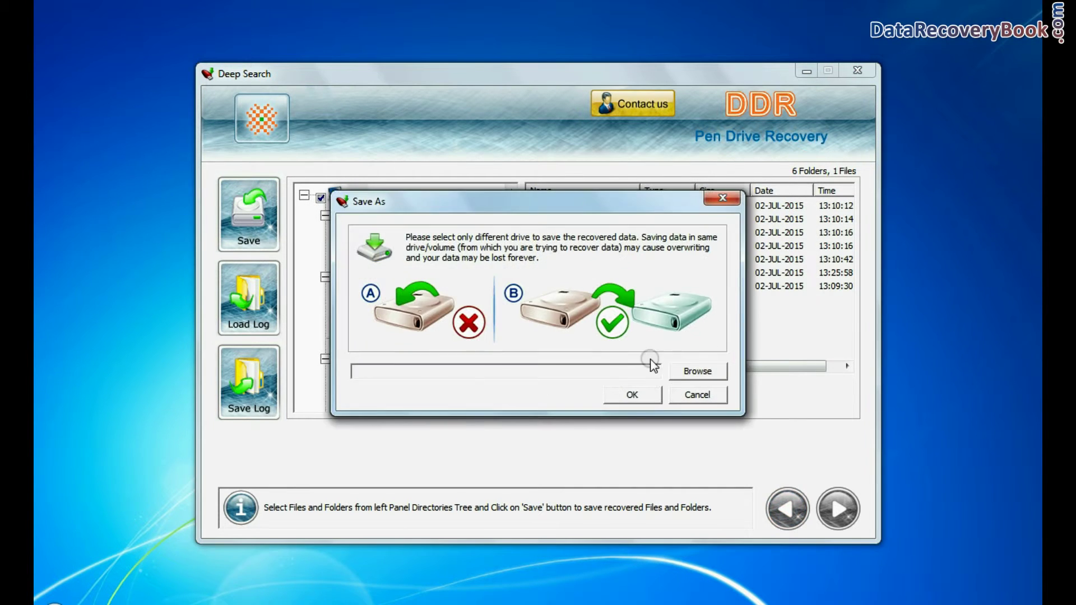
click(673, 370)
click(720, 448)
click(436, 302)
click(504, 362)
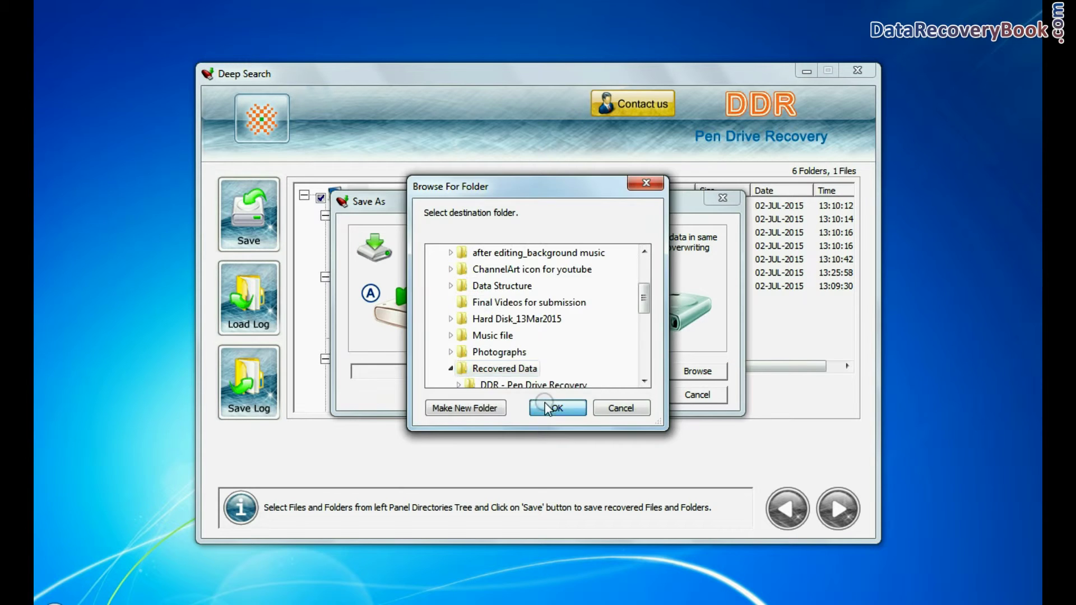
click(558, 408)
click(613, 395)
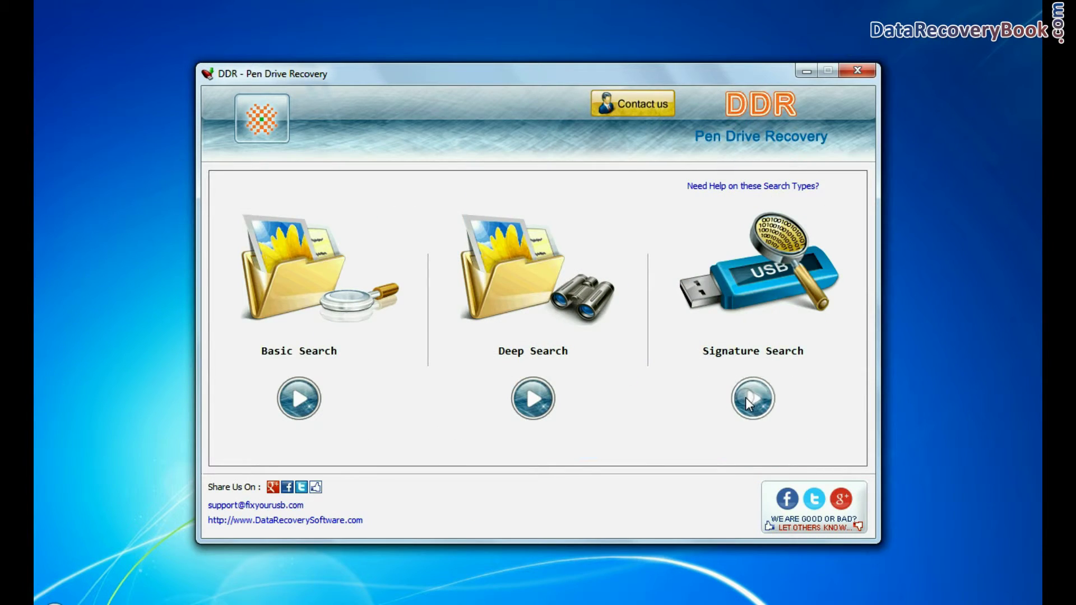
Set up a Signature Search on the USB's FAT32 partition for DOCX, JPG and XLSX files.
click(746, 398)
click(378, 273)
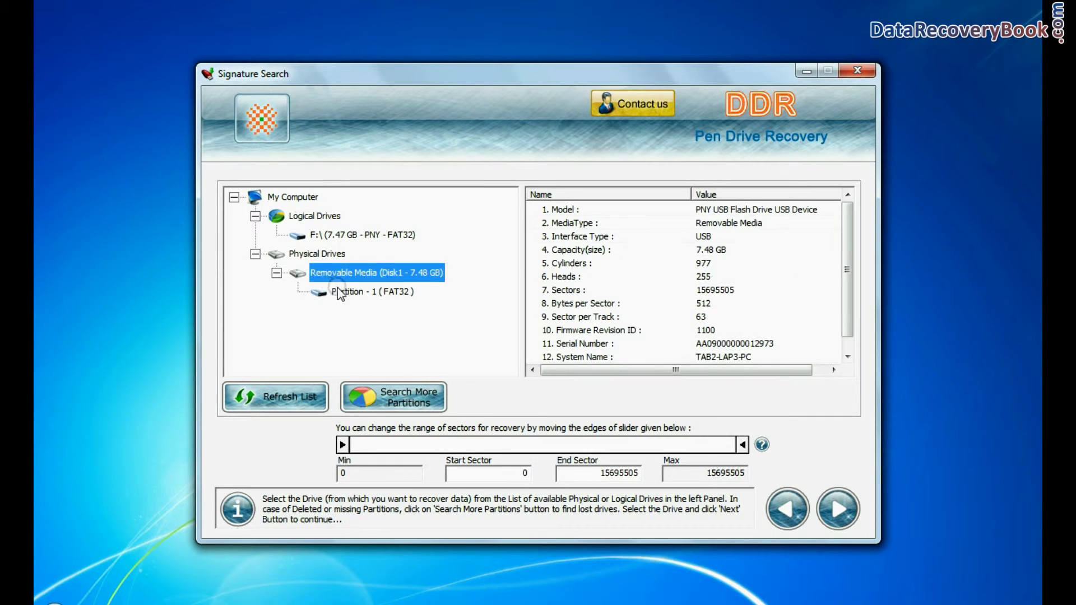
click(341, 293)
click(838, 508)
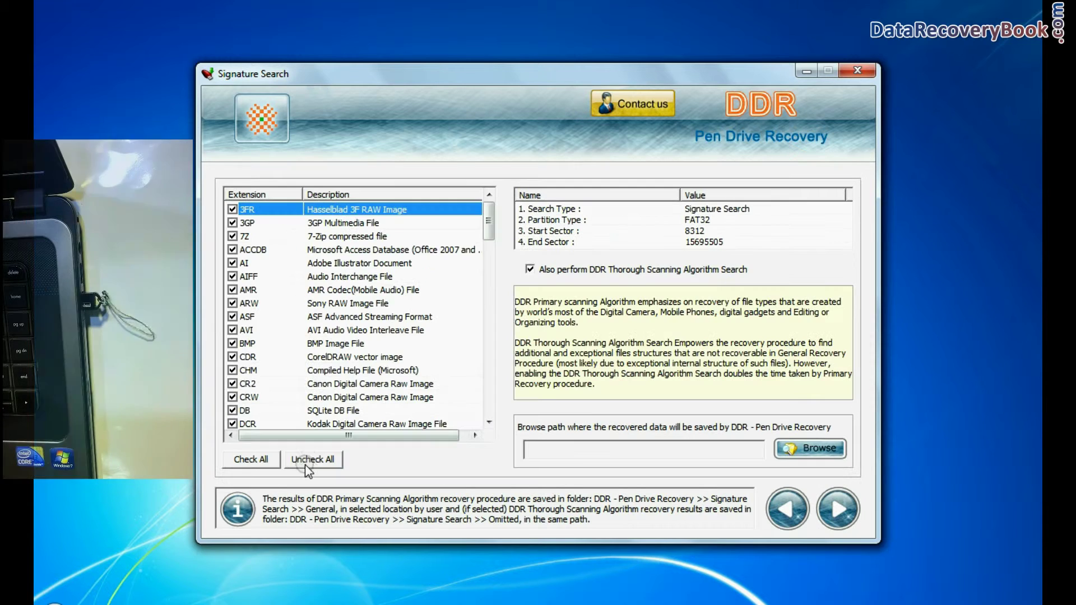
click(233, 331)
scroll(236, 362, down, 2)
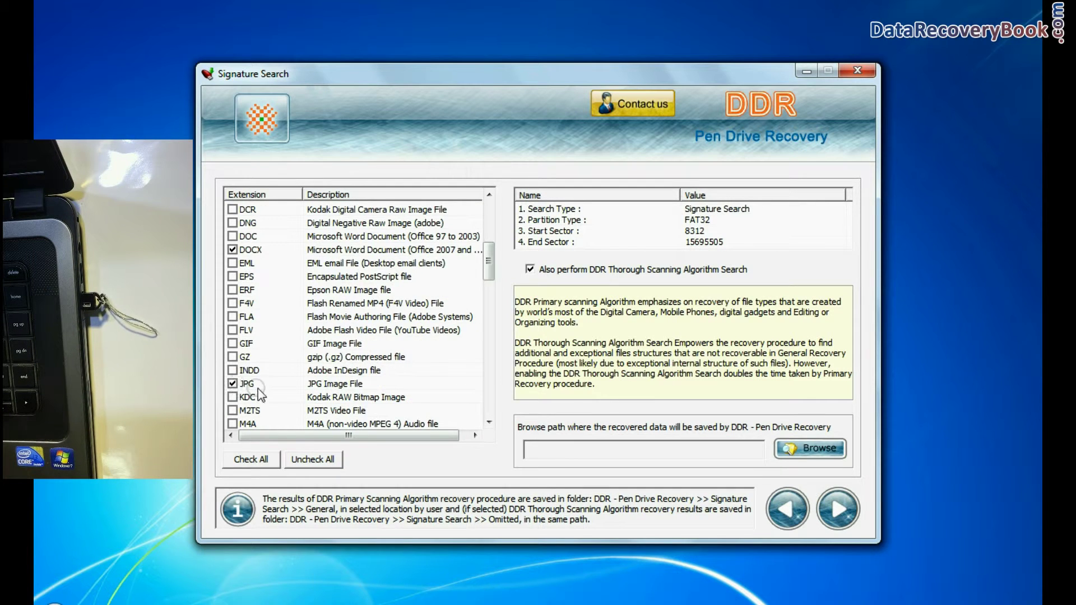
scroll(258, 391, down, 10)
click(234, 384)
Set D:\Recovered Data as the destination and start the signature scan.
click(805, 450)
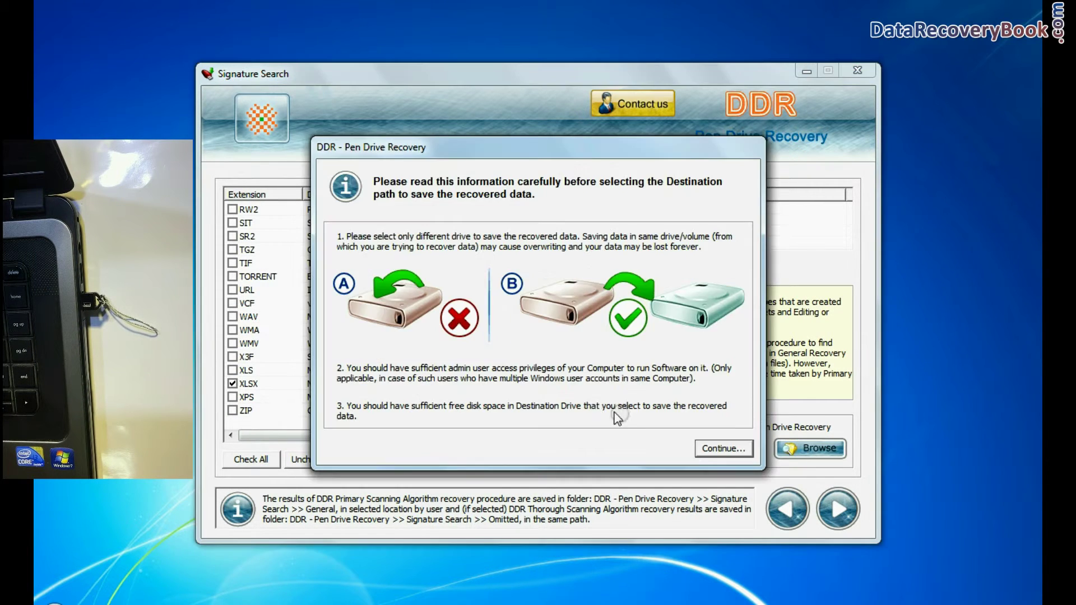
click(724, 449)
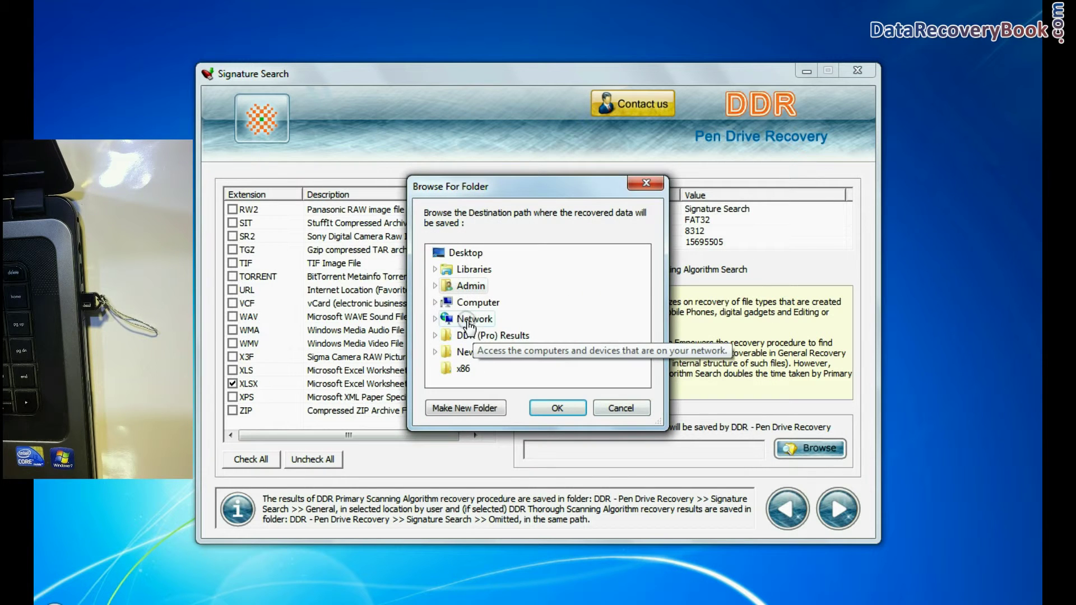
double_click(468, 305)
click(505, 369)
click(549, 410)
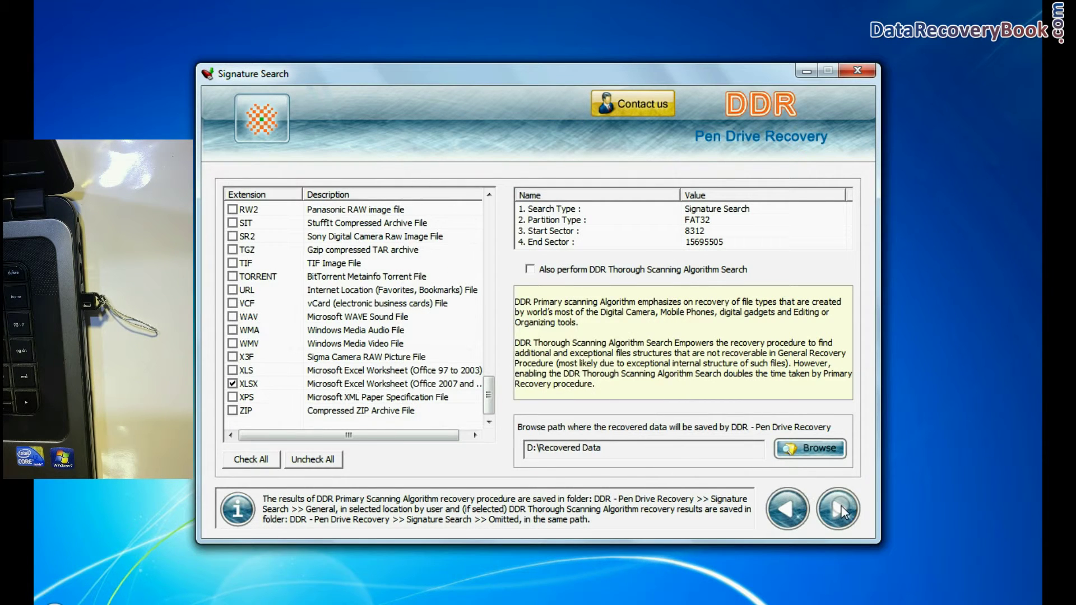
click(842, 506)
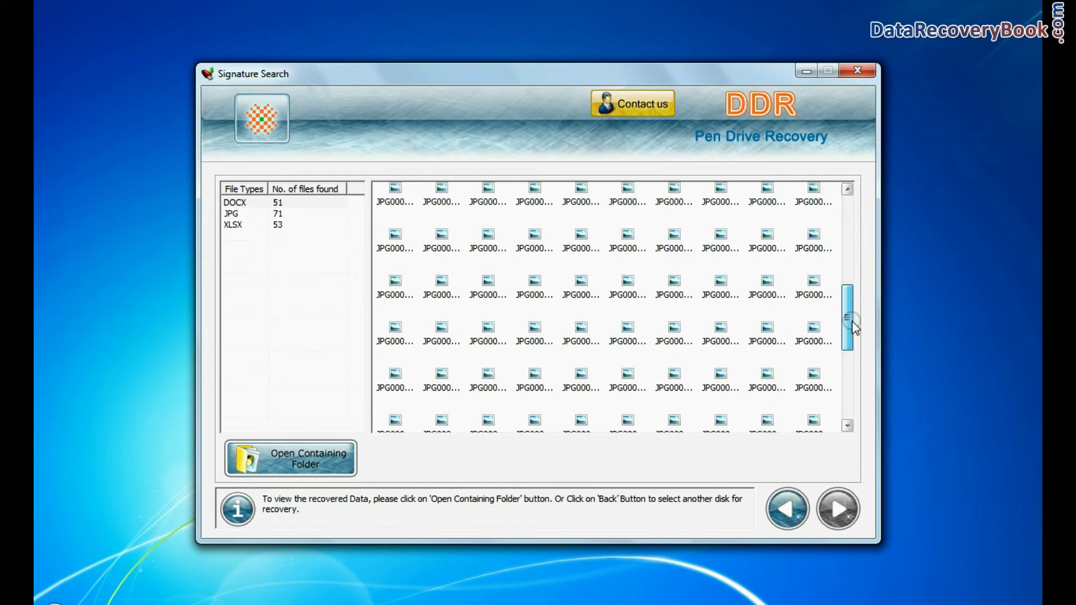
mouse_move(848, 303)
mouse_down()
mouse_move(840, 273)
mouse_move(848, 396)
mouse_up()
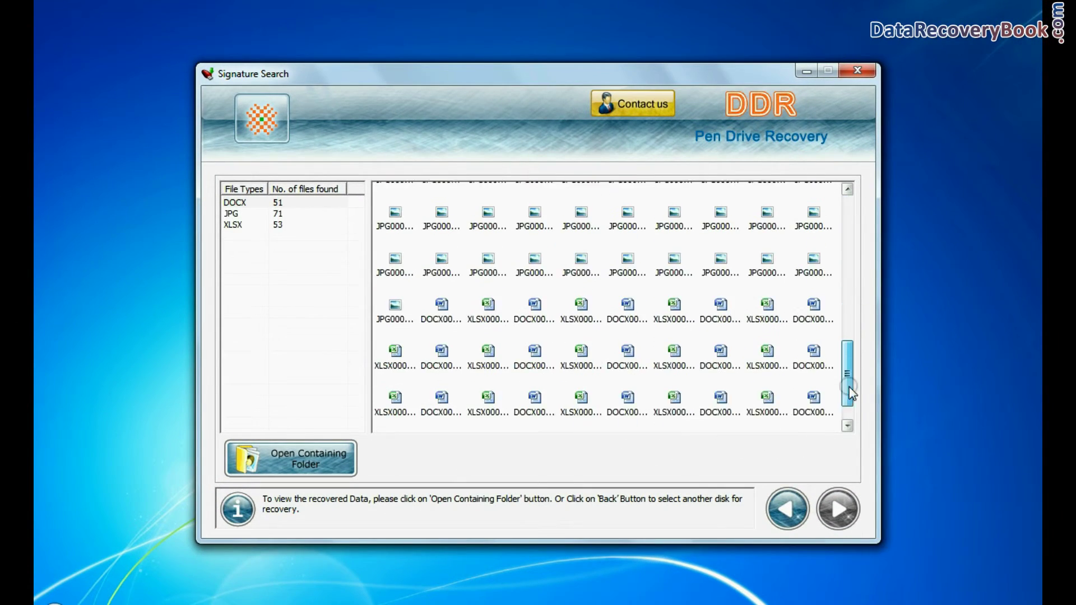
Open the drive D folder holding the recovered DOCX, JPG and XLSX files.
click(336, 468)
double_click(216, 120)
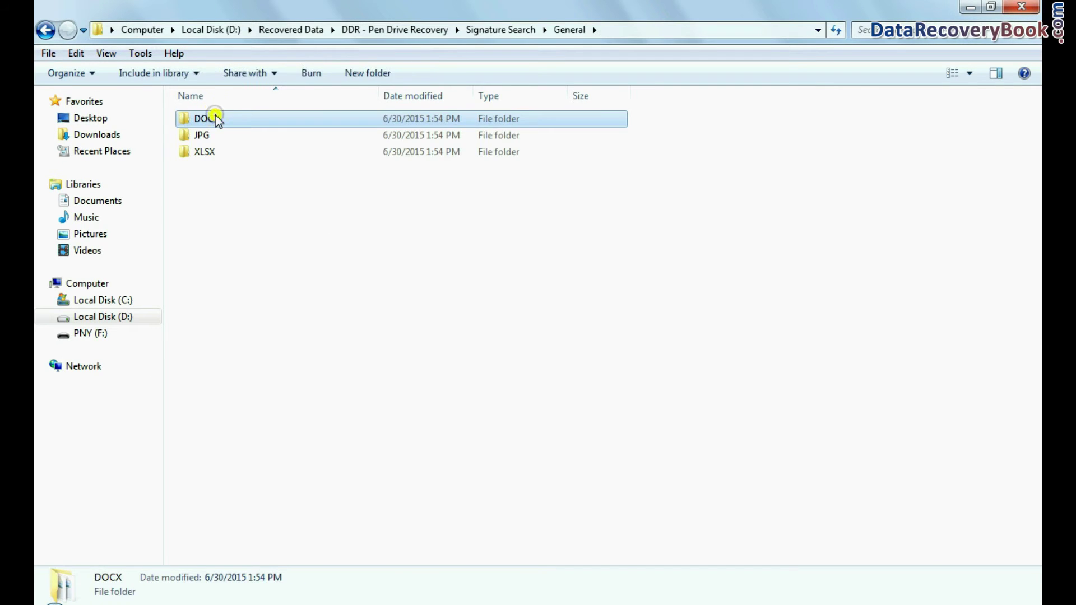